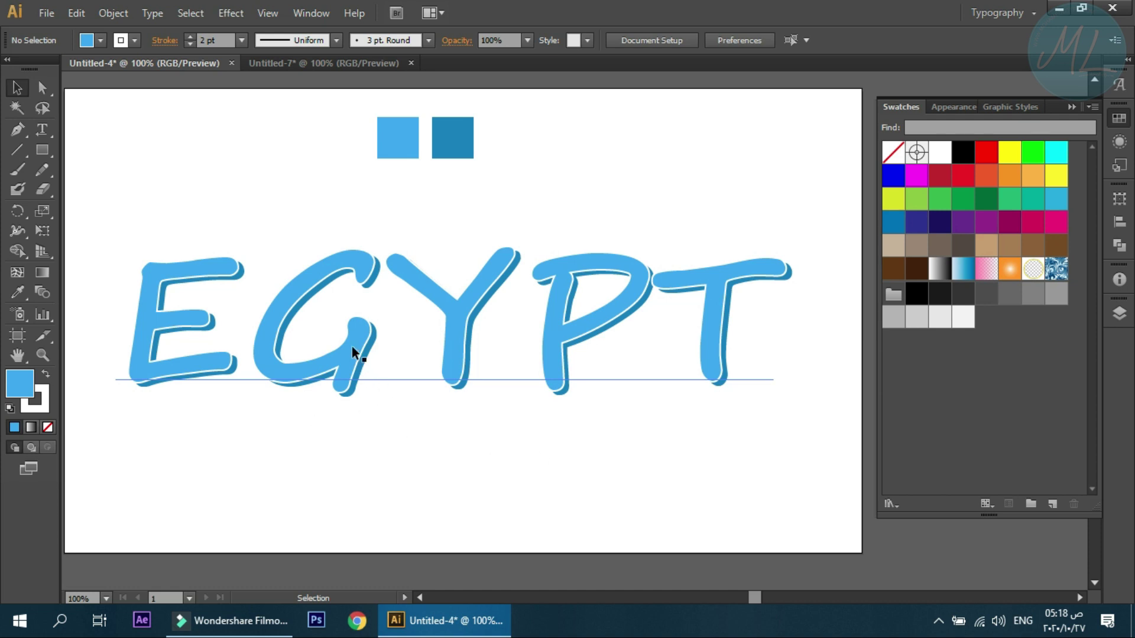
Step: Bring the empty Untitled-7 document forward, leaving the finished EGYPT artwork in Untitled-4
{"action": "left_click", "coordinate": [336, 63]}
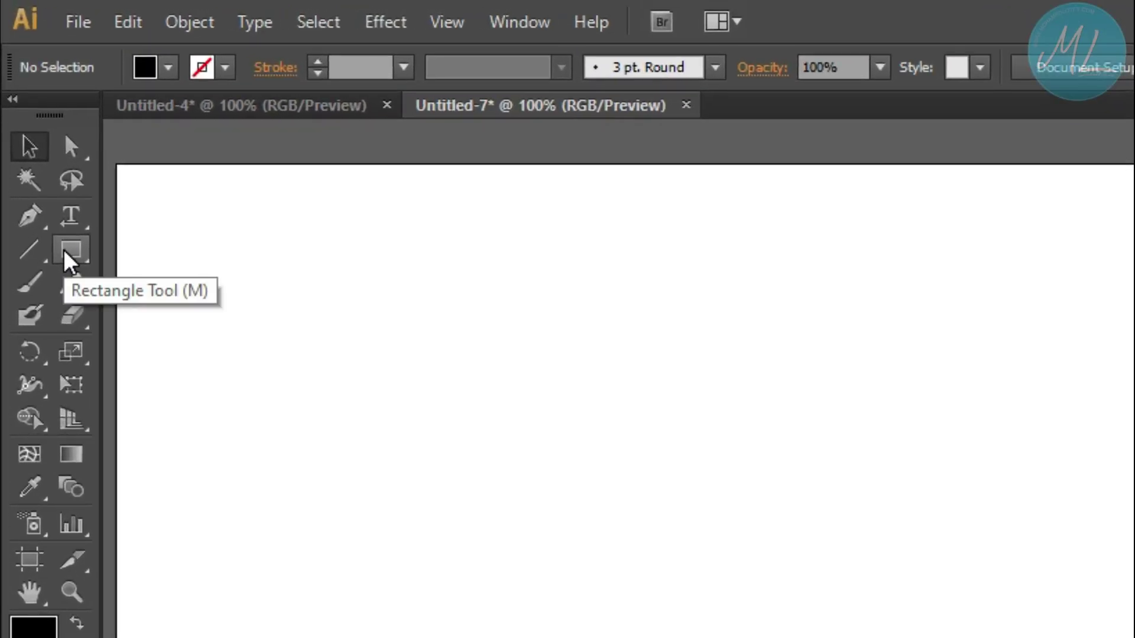
Step: Draw a 34 px square near the top of the page filled light blue 2EAFFF
{"action": "left_click", "coordinate": [67, 253]}
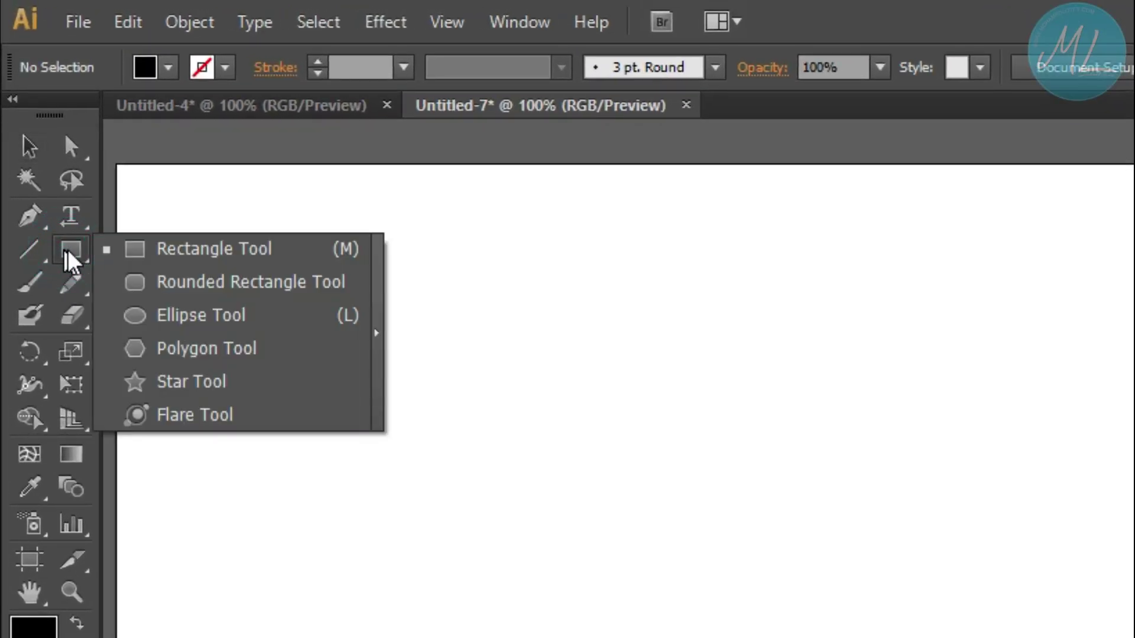
{"action": "left_click", "coordinate": [136, 231]}
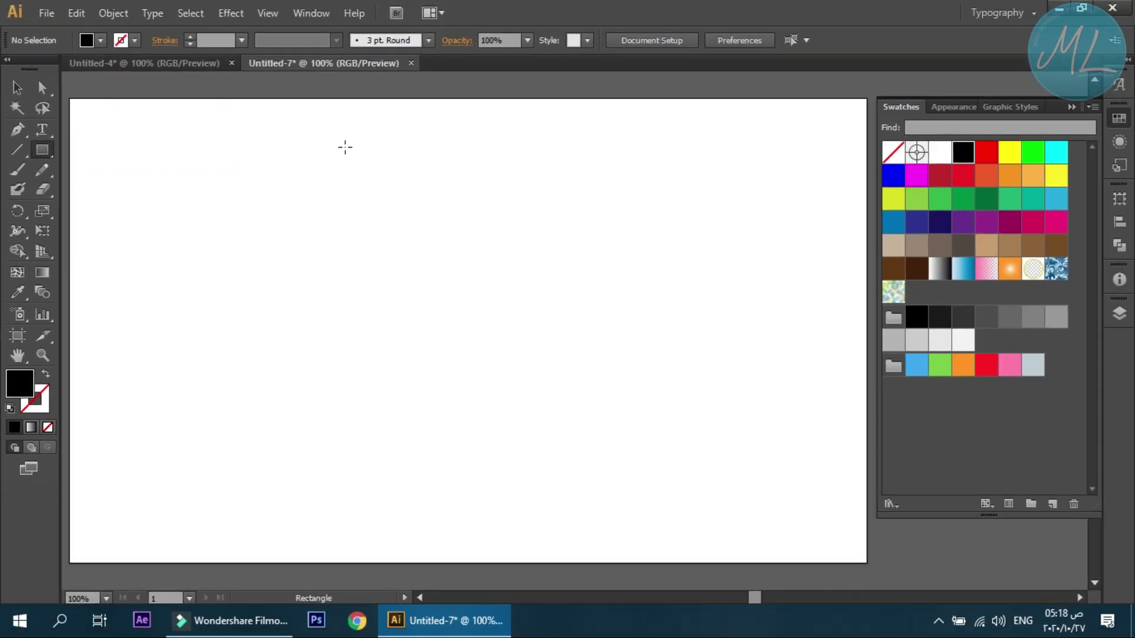
{"action": "left_click_drag", "start_coordinate": [404, 127], "coordinate": [364, 166]}
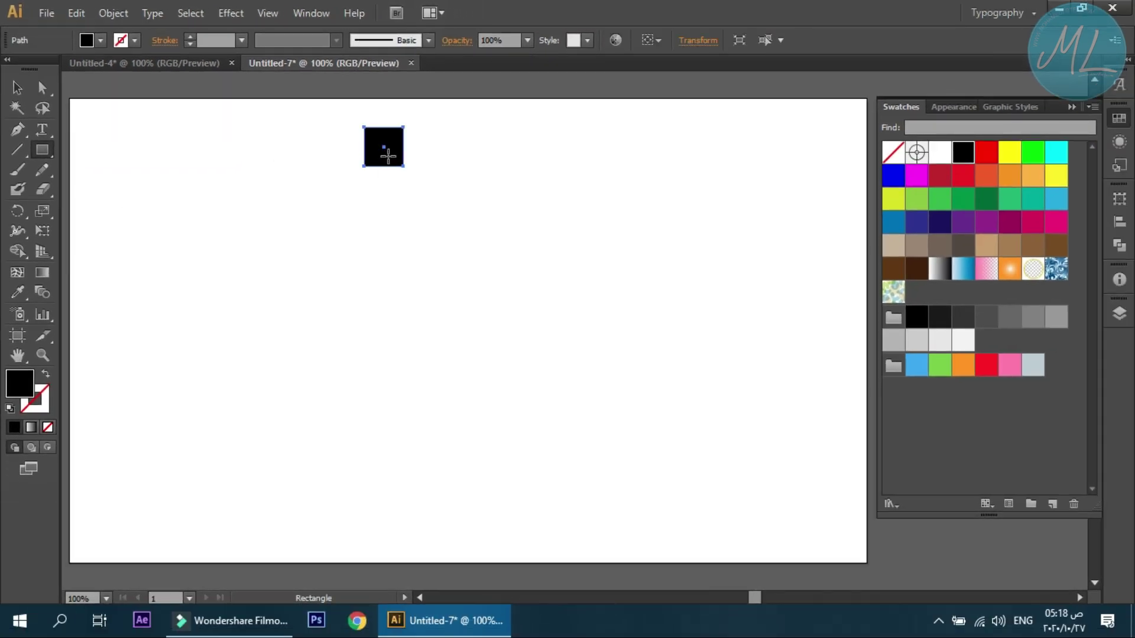
{"action": "double_click", "coordinate": [26, 375]}
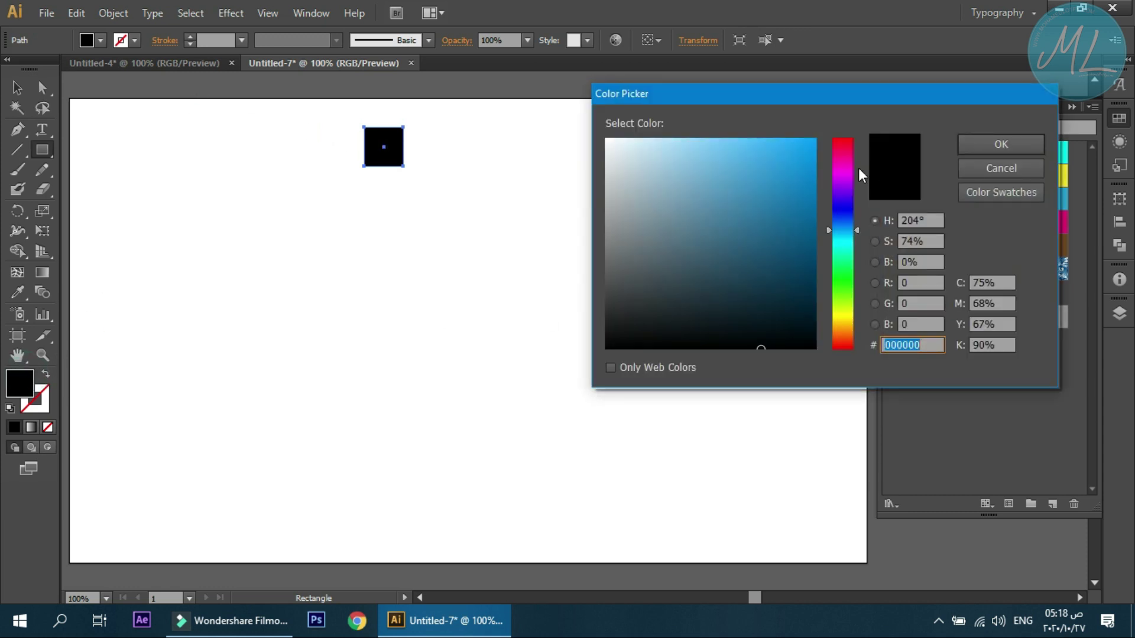
{"action": "left_click_drag", "start_coordinate": [788, 178], "coordinate": [780, 134]}
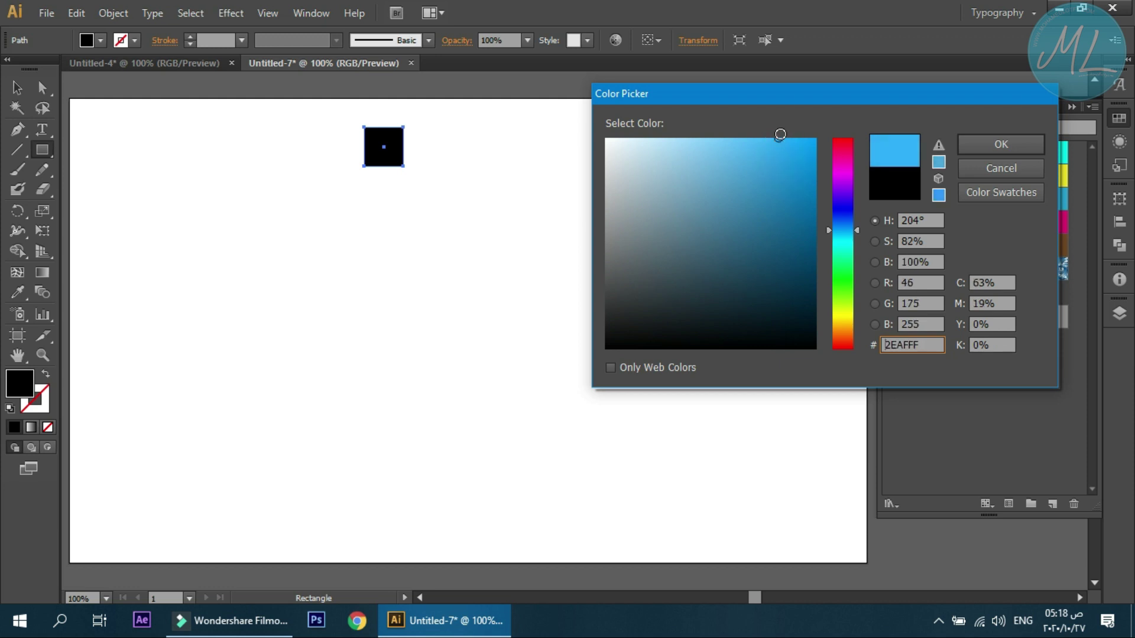
{"action": "left_click", "coordinate": [1001, 147]}
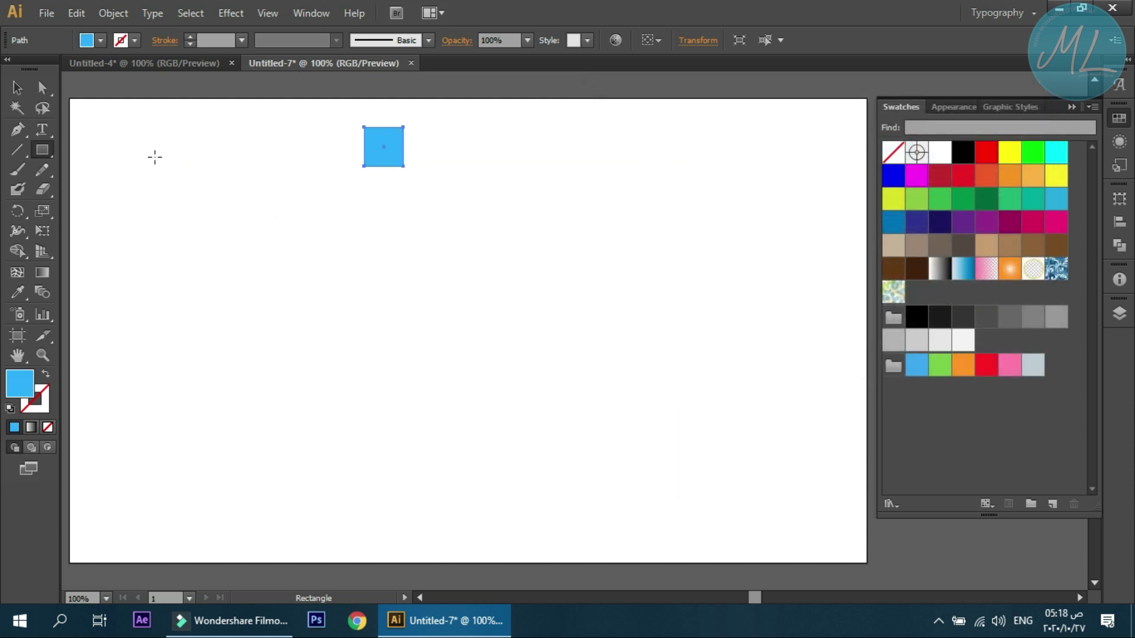
{"action": "left_click", "coordinate": [19, 90]}
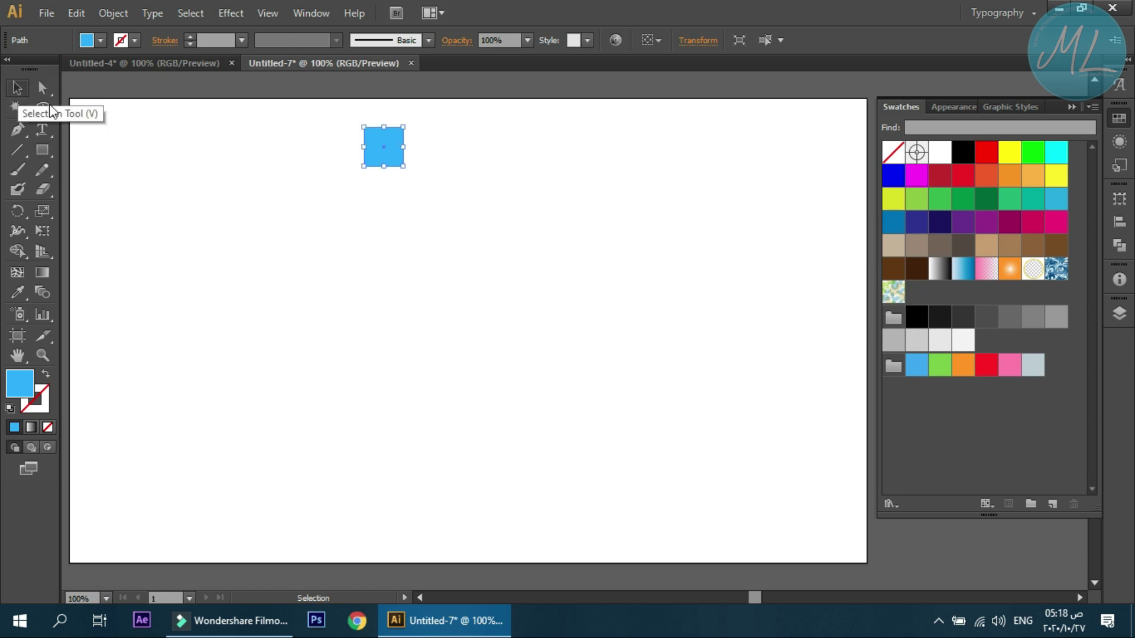
Step: Duplicate the square to its right, fill the copy darker blue 1E88BC, and select both squares
{"action": "left_click", "coordinate": [393, 138]}
{"action": "left_click_drag", "start_coordinate": [393, 137], "coordinate": [440, 142]}
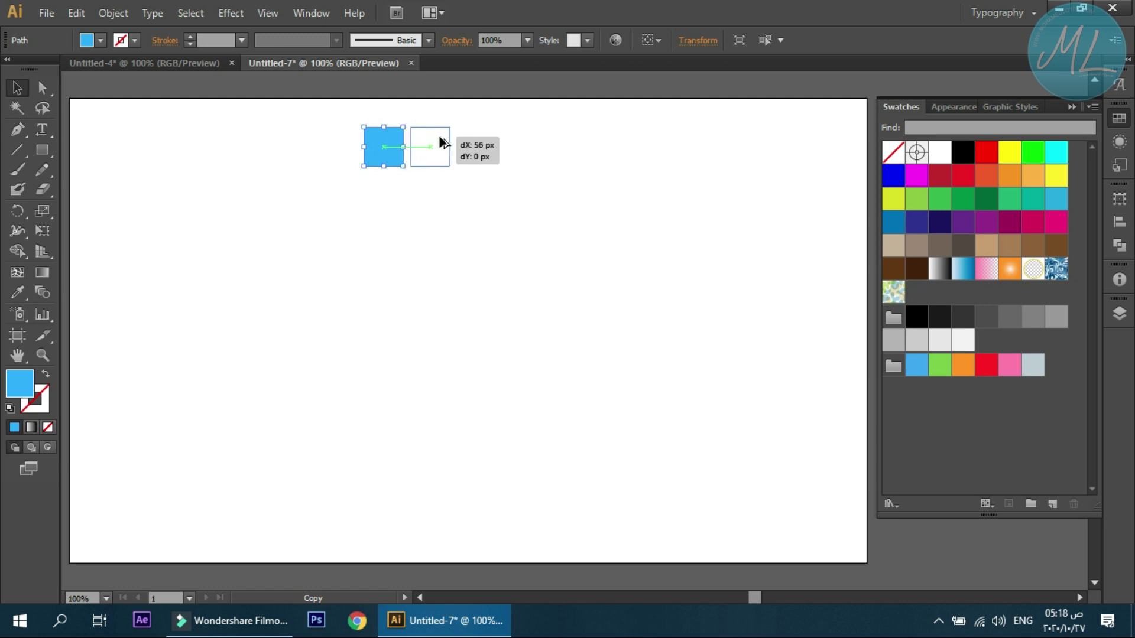
{"action": "left_click_drag", "start_coordinate": [441, 142], "coordinate": [442, 142]}
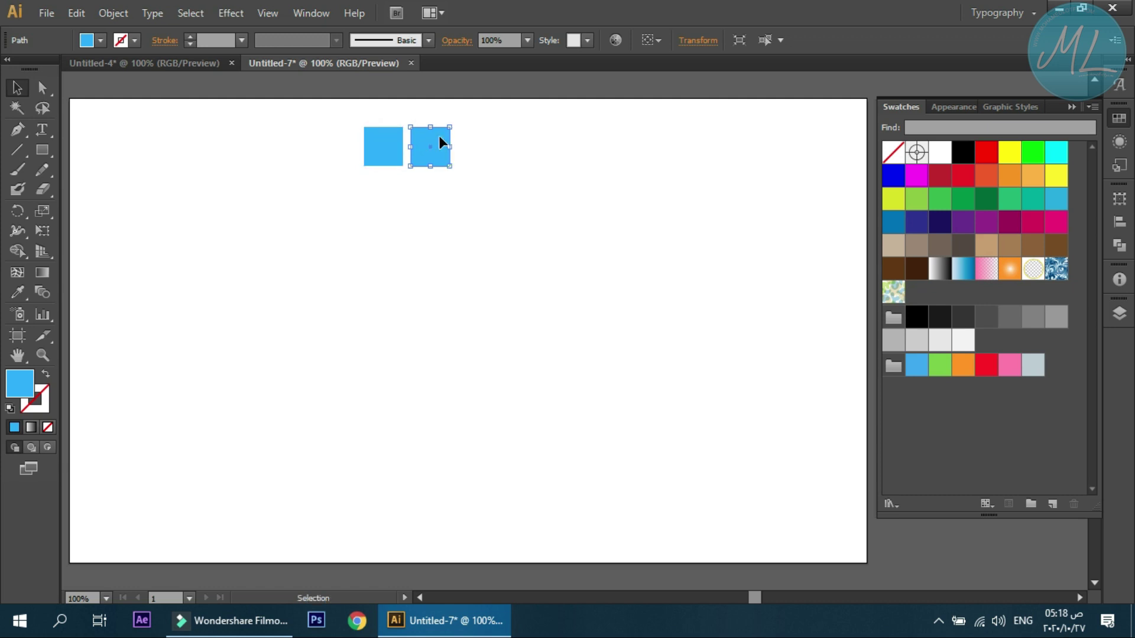
{"action": "double_click", "coordinate": [20, 384]}
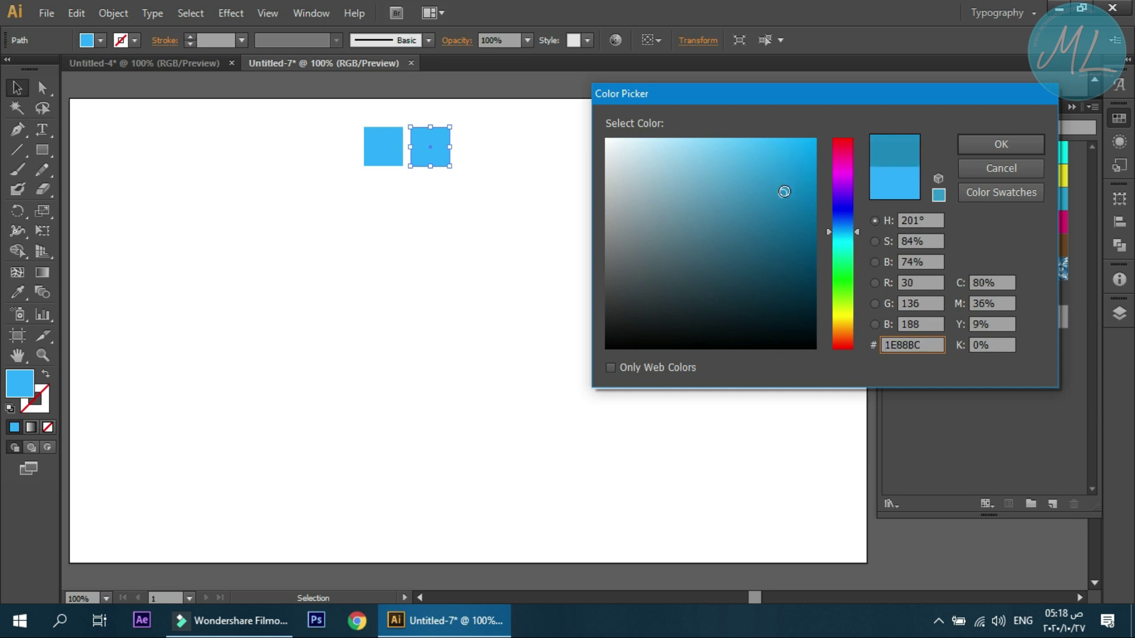
{"action": "left_click", "coordinate": [755, 162]}
{"action": "key", "text": "Return"}
{"action": "left_click", "coordinate": [420, 186]}
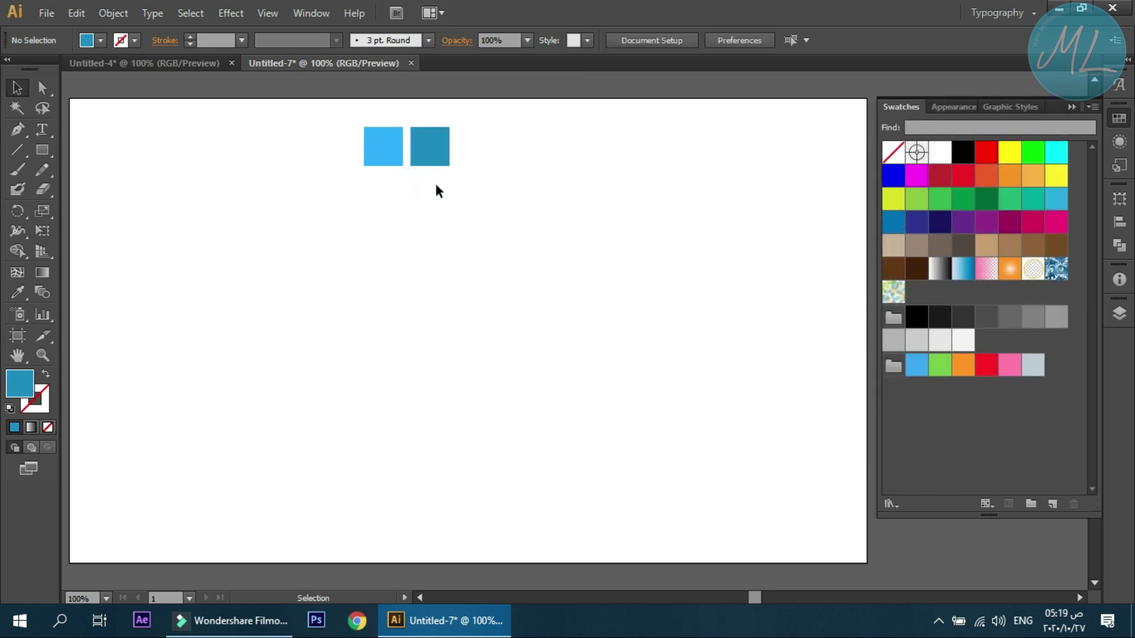
{"action": "left_click_drag", "start_coordinate": [469, 183], "coordinate": [356, 121]}
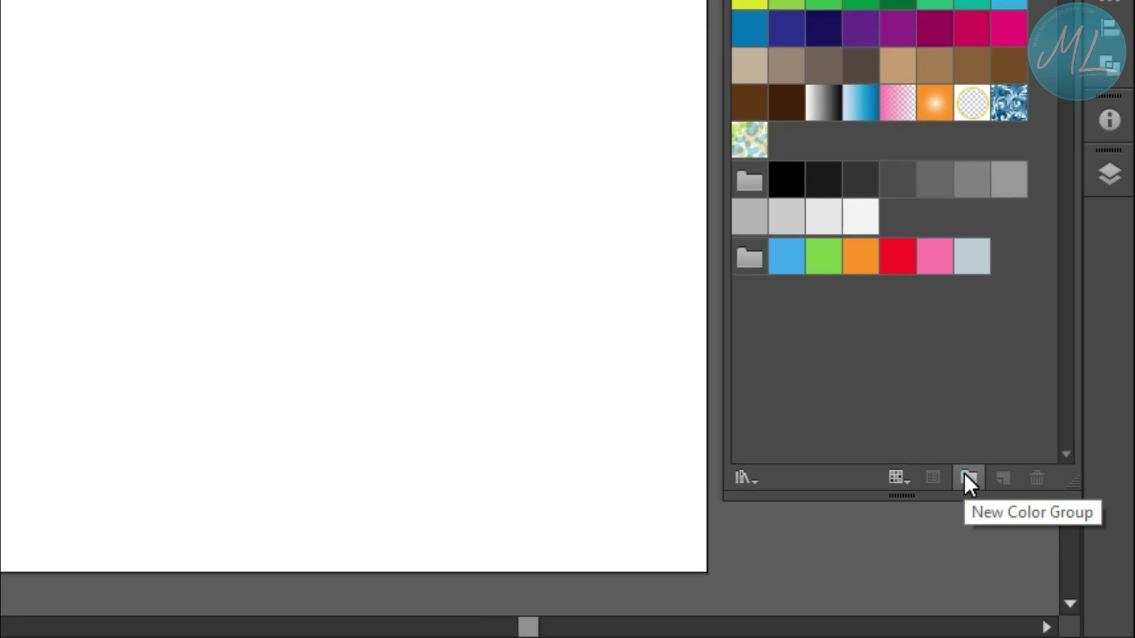
Step: Create a new Swatches colour group from the two selected squares' blues as global swatches
{"action": "left_click", "coordinate": [957, 465]}
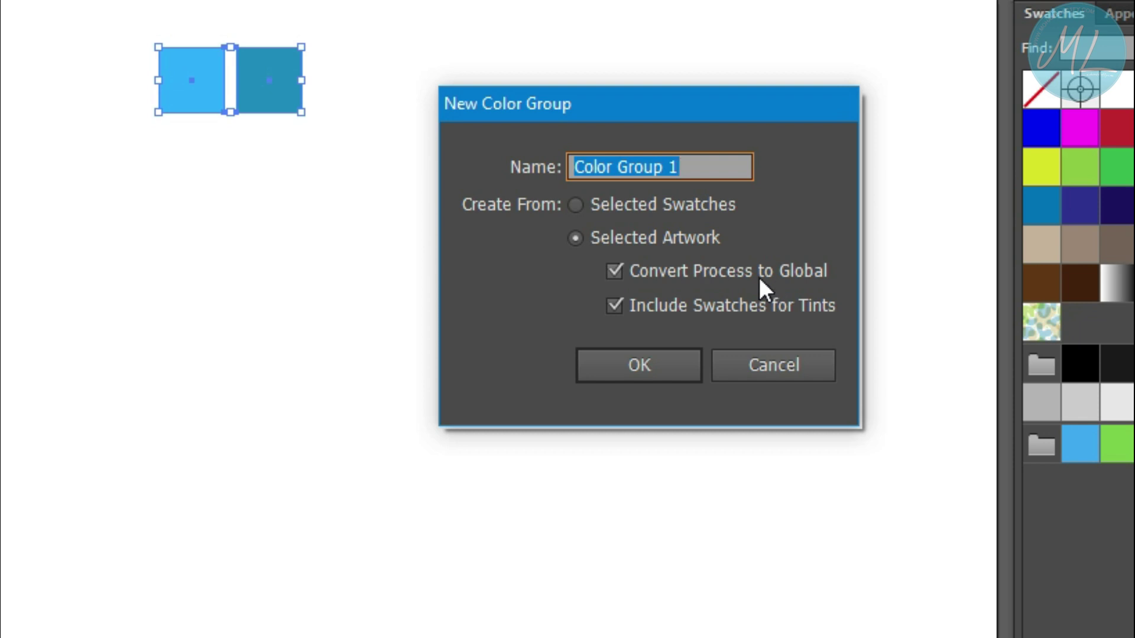
{"action": "left_click", "coordinate": [631, 271]}
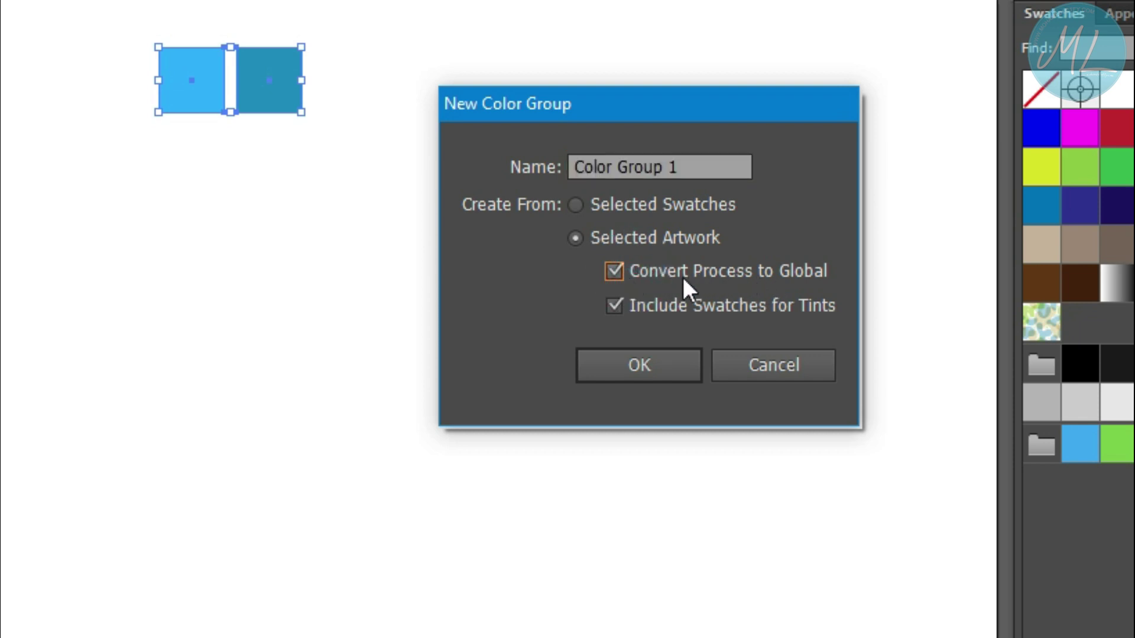
{"action": "left_click", "coordinate": [682, 361]}
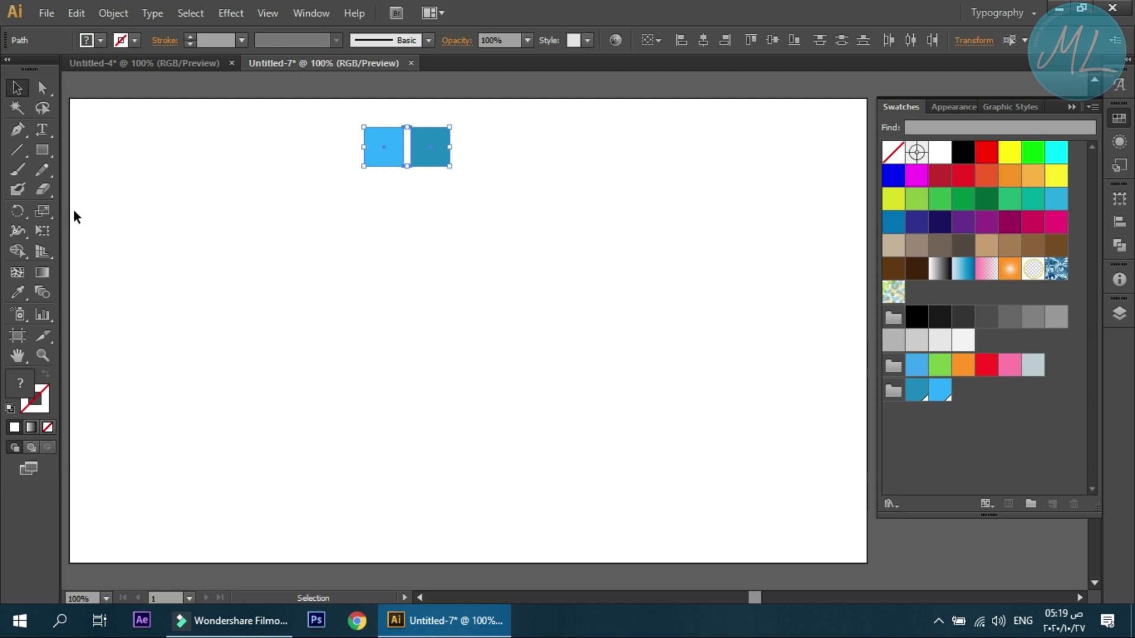
Step: With the Type tool, set the font size to 150 pt and place an insertion point on the artboard
{"action": "left_click", "coordinate": [42, 133]}
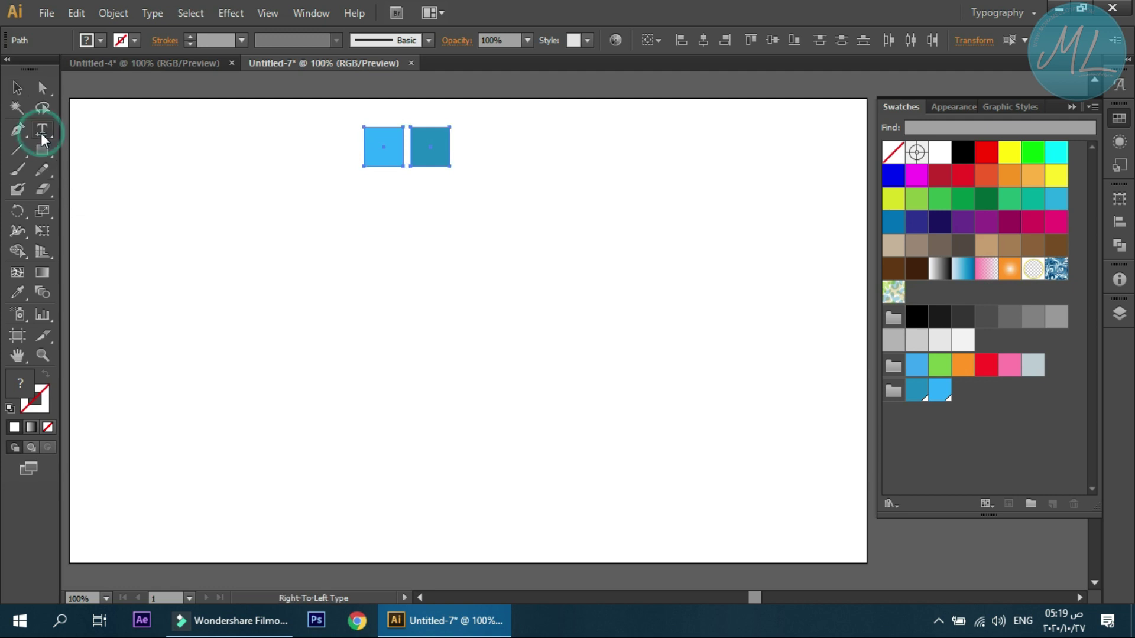
{"action": "left_click", "coordinate": [274, 325]}
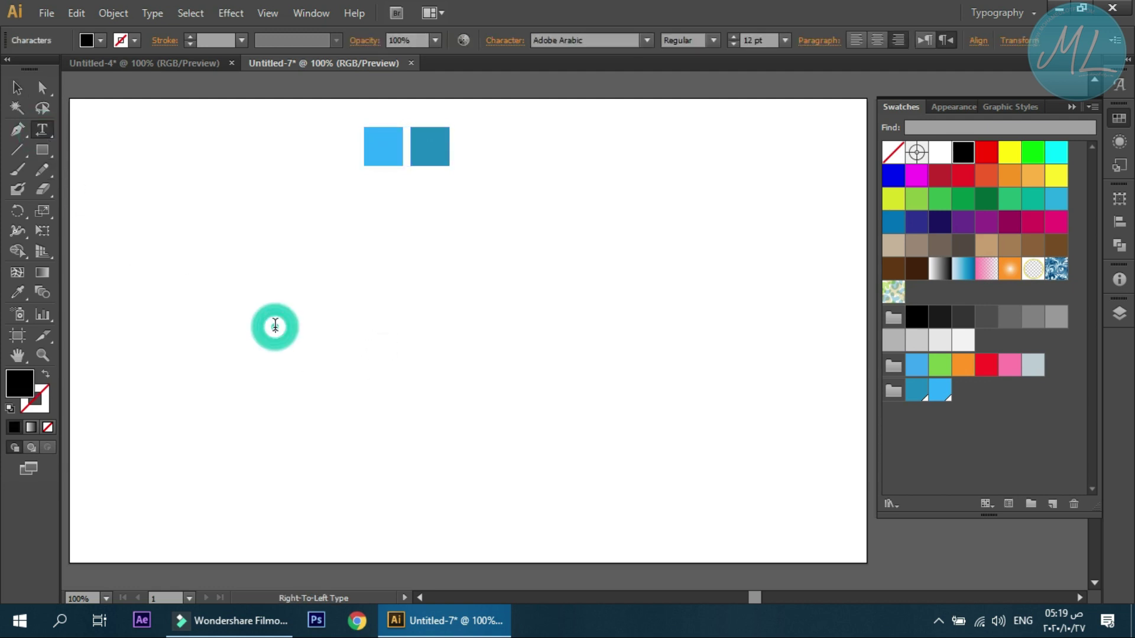
{"action": "left_click", "coordinate": [855, 41]}
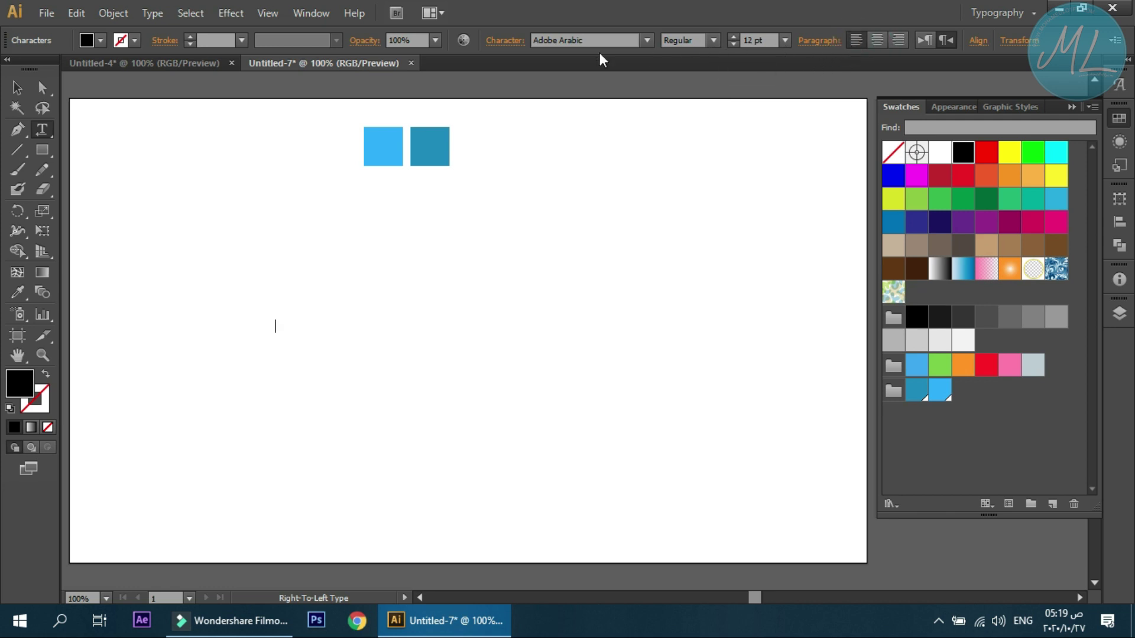
{"action": "left_click", "coordinate": [749, 40]}
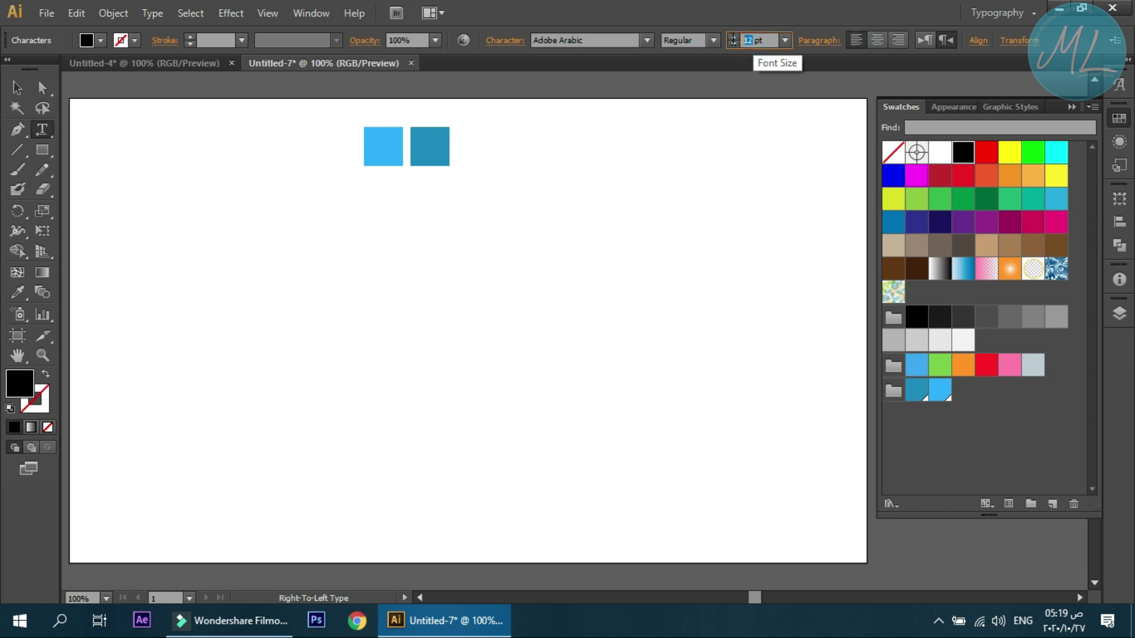
{"action": "type", "text": "150"}
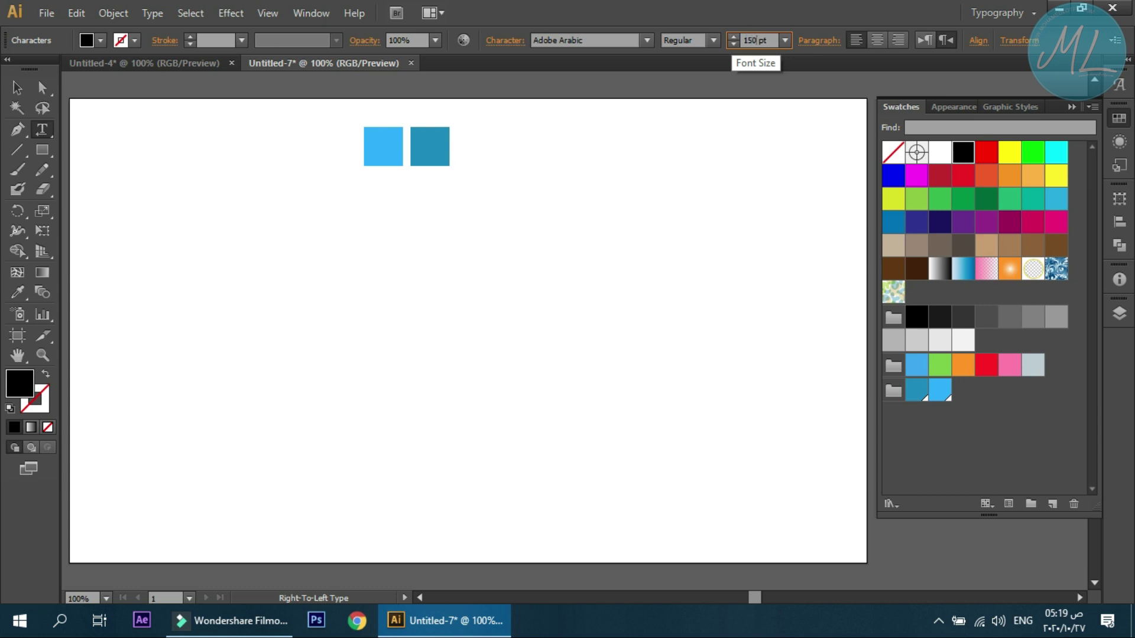
{"action": "key", "text": "Return"}
{"action": "left_click", "coordinate": [275, 361]}
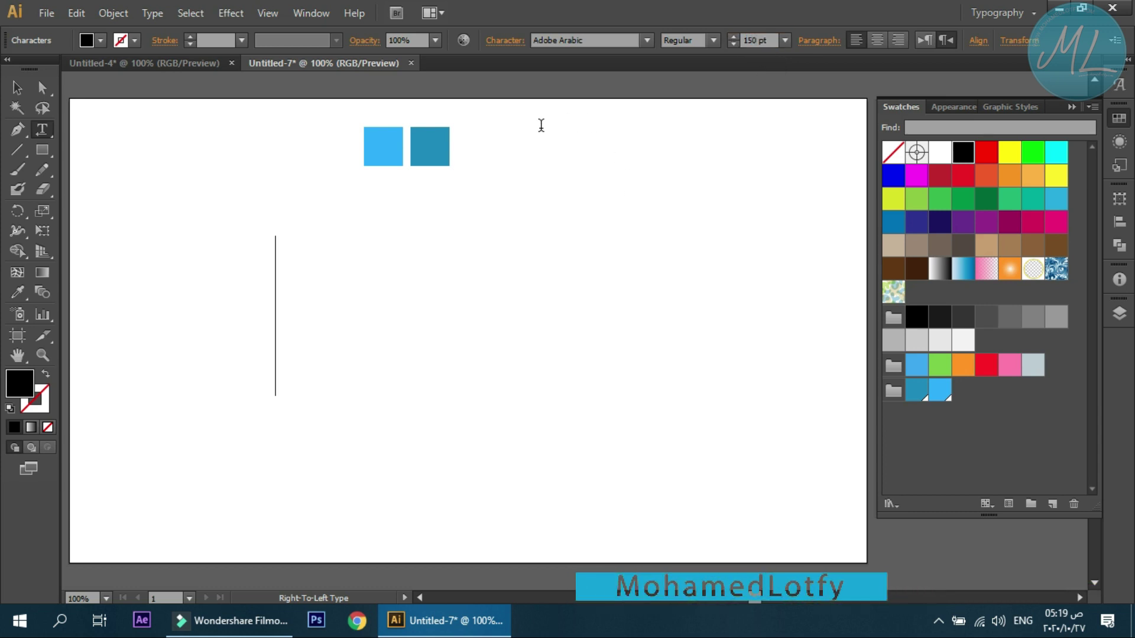
Step: Set the font to Segoe Script Bold, type EGYPT, and select all of the text
{"action": "left_click", "coordinate": [505, 41]}
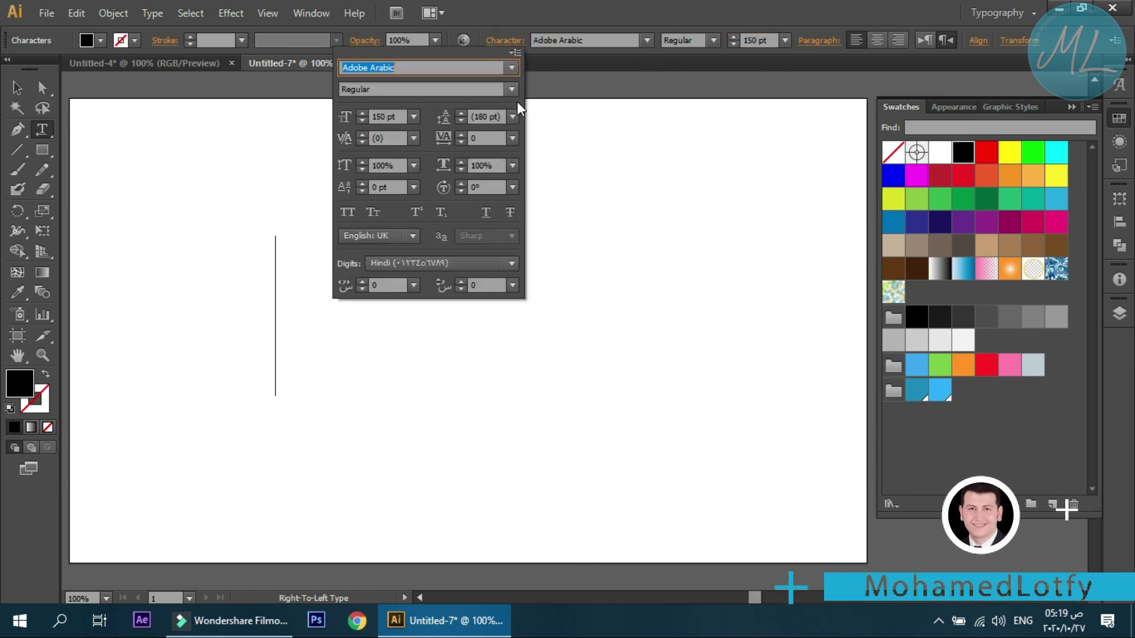
{"action": "left_click", "coordinate": [519, 67]}
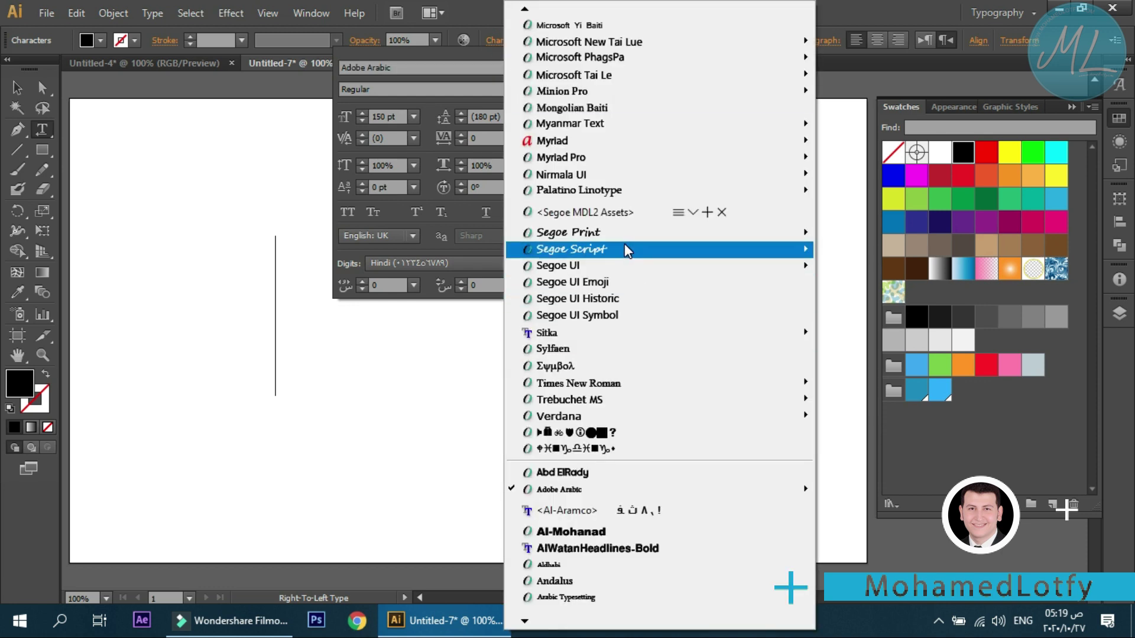
{"action": "mouse_move", "coordinate": [572, 250]}
{"action": "left_click", "coordinate": [854, 270]}
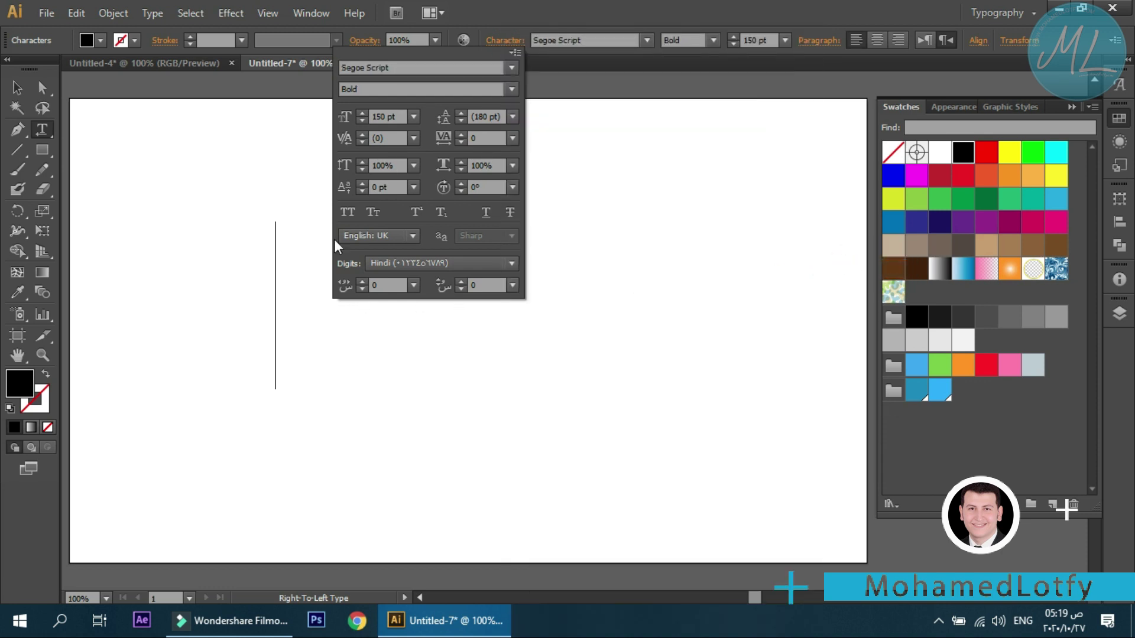
{"action": "left_click", "coordinate": [277, 283]}
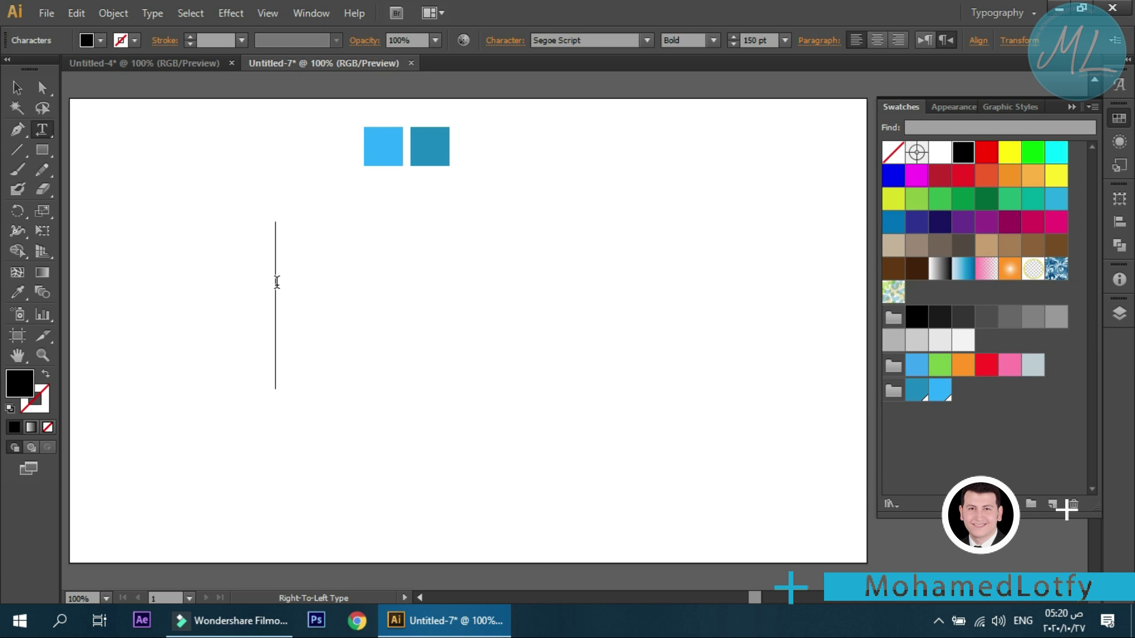
{"action": "type", "text": "EGYPT"}
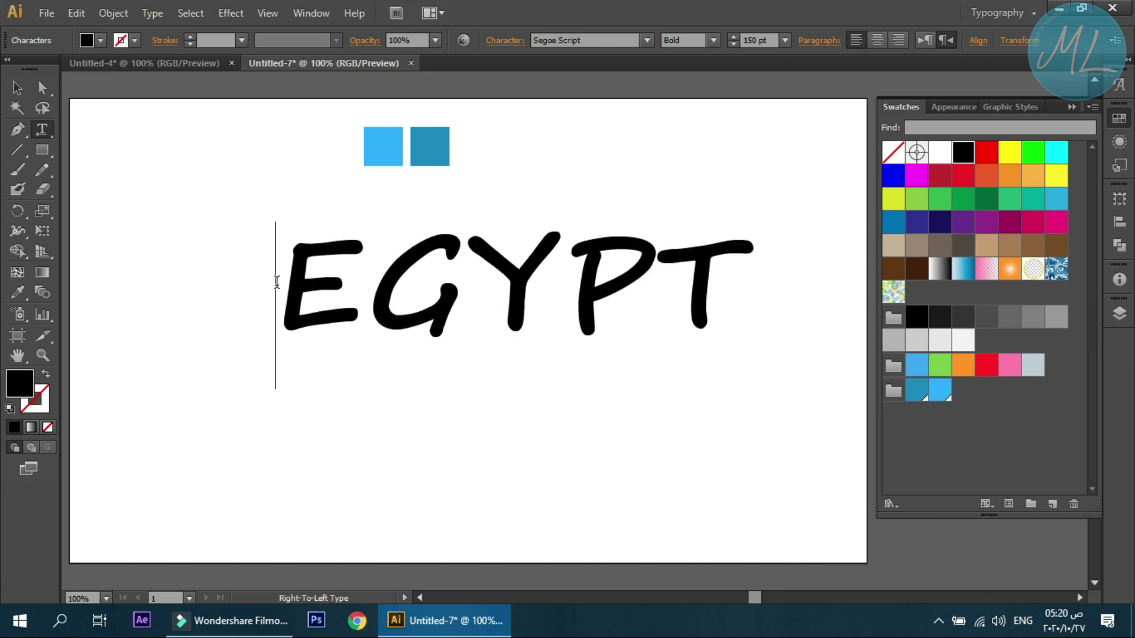
{"action": "key", "text": "ctrl+a"}
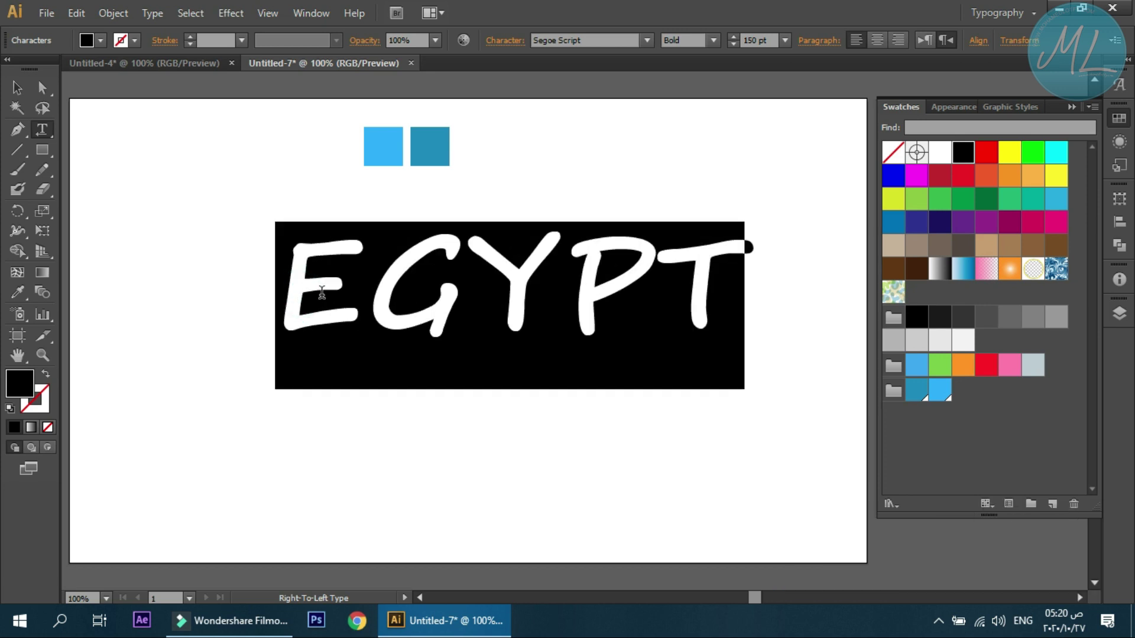
Step: Fill the EGYPT text with the dark-blue swatch and move it slightly down and left
{"action": "left_click", "coordinate": [917, 394]}
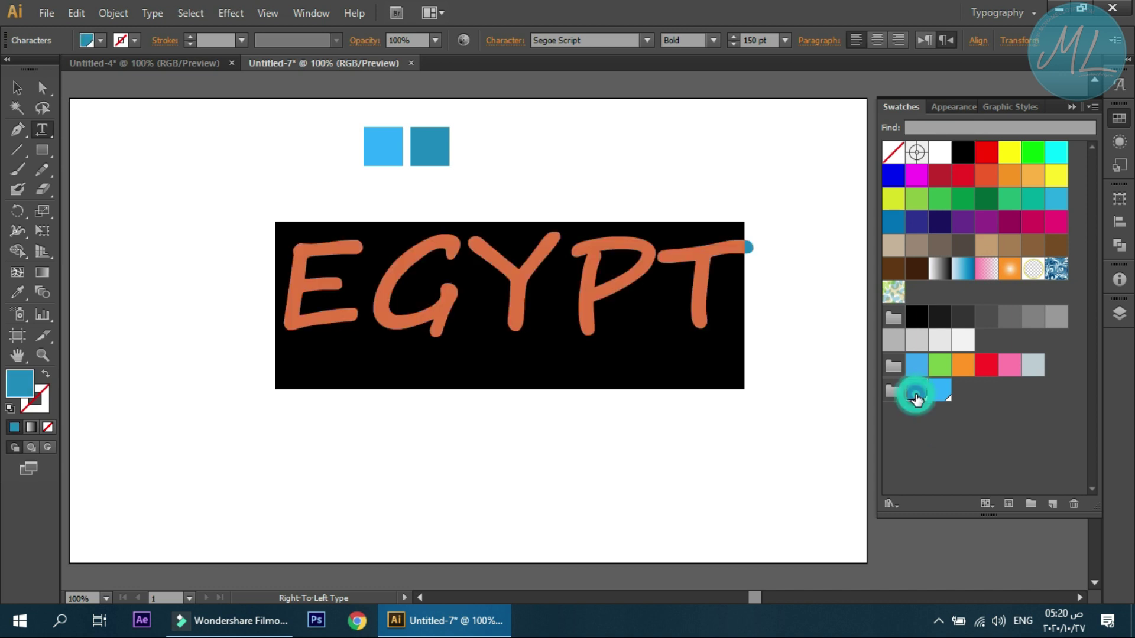
{"action": "left_click", "coordinate": [682, 281]}
{"action": "key", "text": "Escape"}
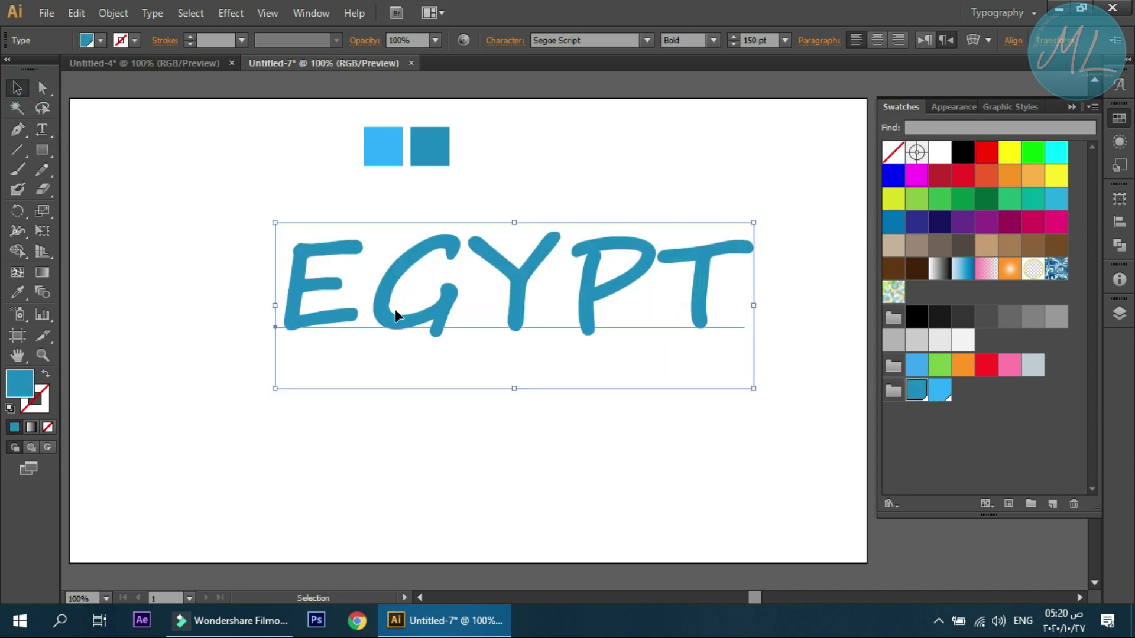
{"action": "left_click_drag", "start_coordinate": [395, 310], "coordinate": [290, 368]}
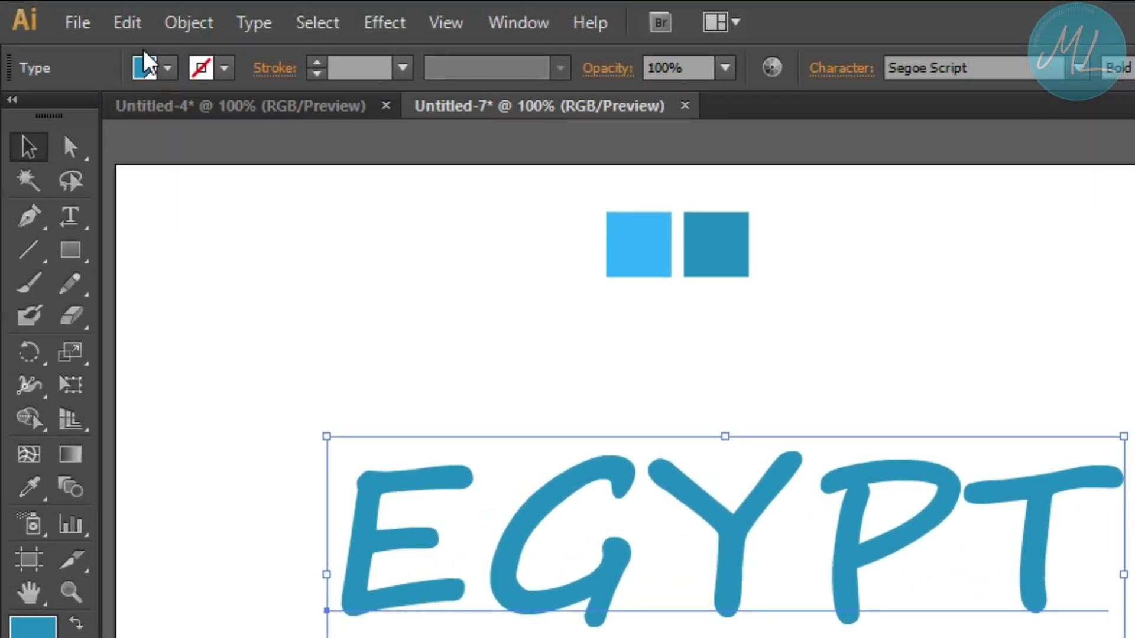
{"action": "left_click", "coordinate": [134, 41]}
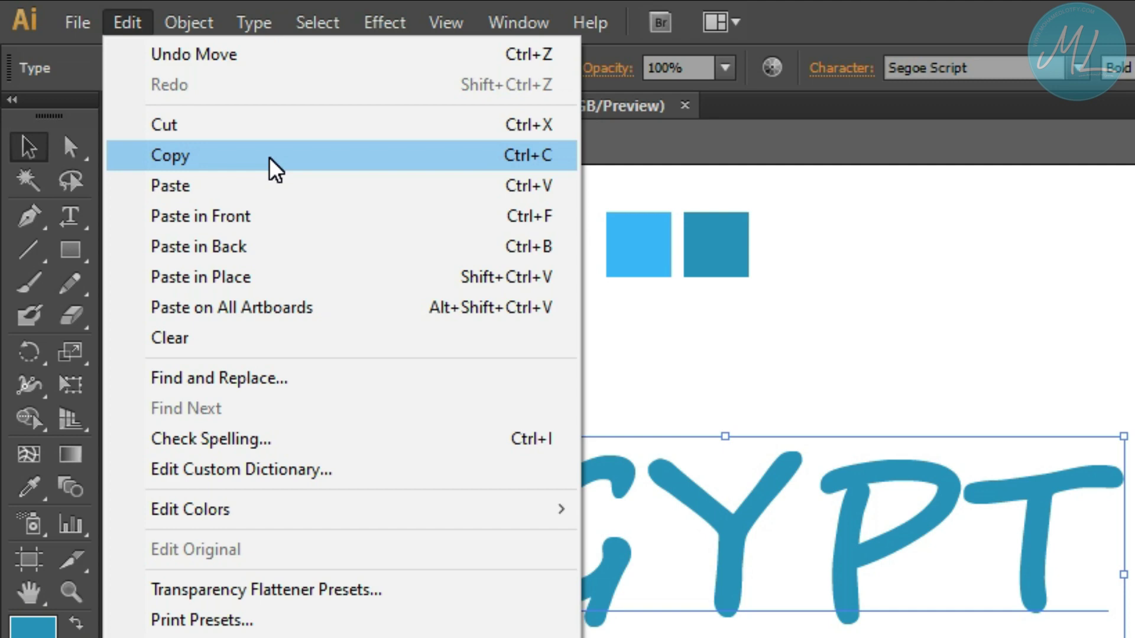
Step: Copy EGYPT, paste it in place, recolour the copy light blue, and nudge it left
{"action": "left_click", "coordinate": [275, 171]}
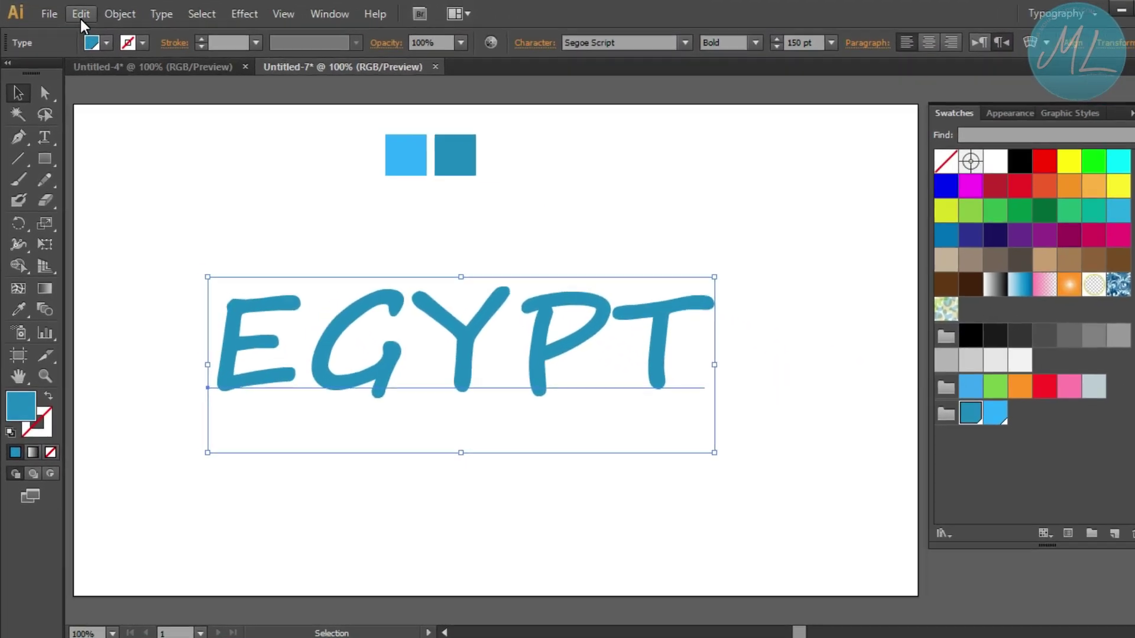
{"action": "left_click", "coordinate": [78, 17]}
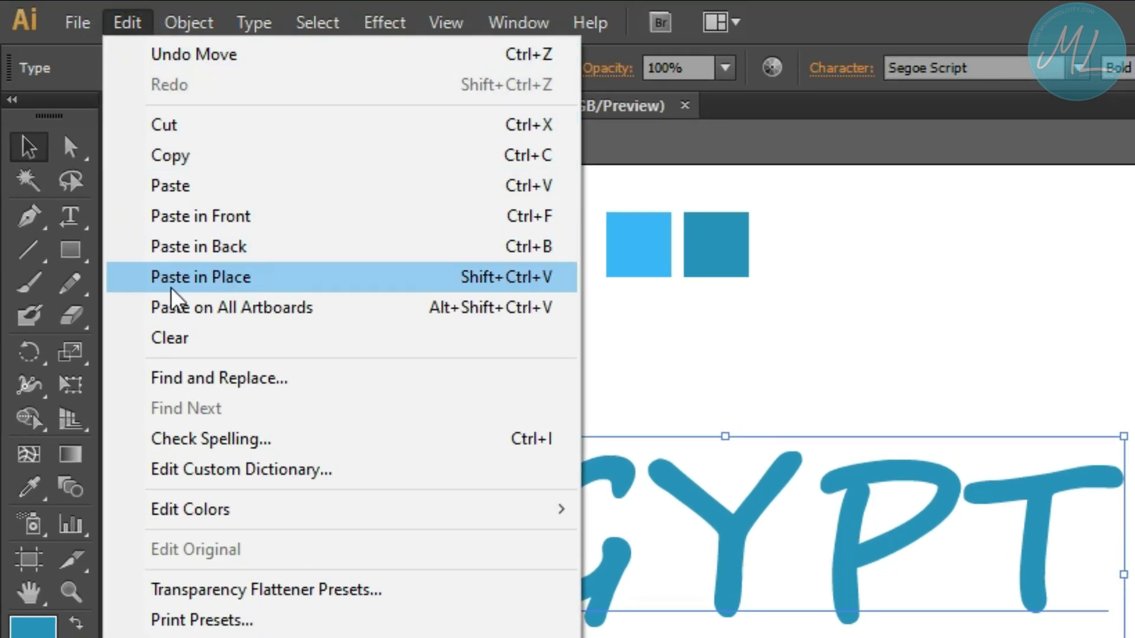
{"action": "left_click", "coordinate": [225, 283]}
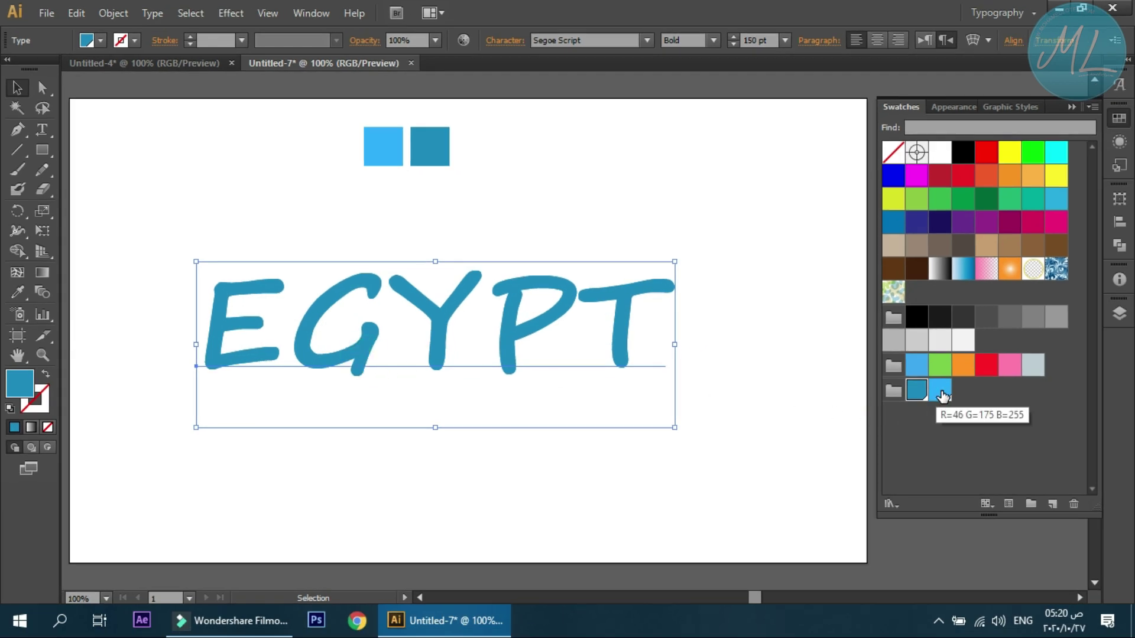
{"action": "left_click", "coordinate": [941, 391]}
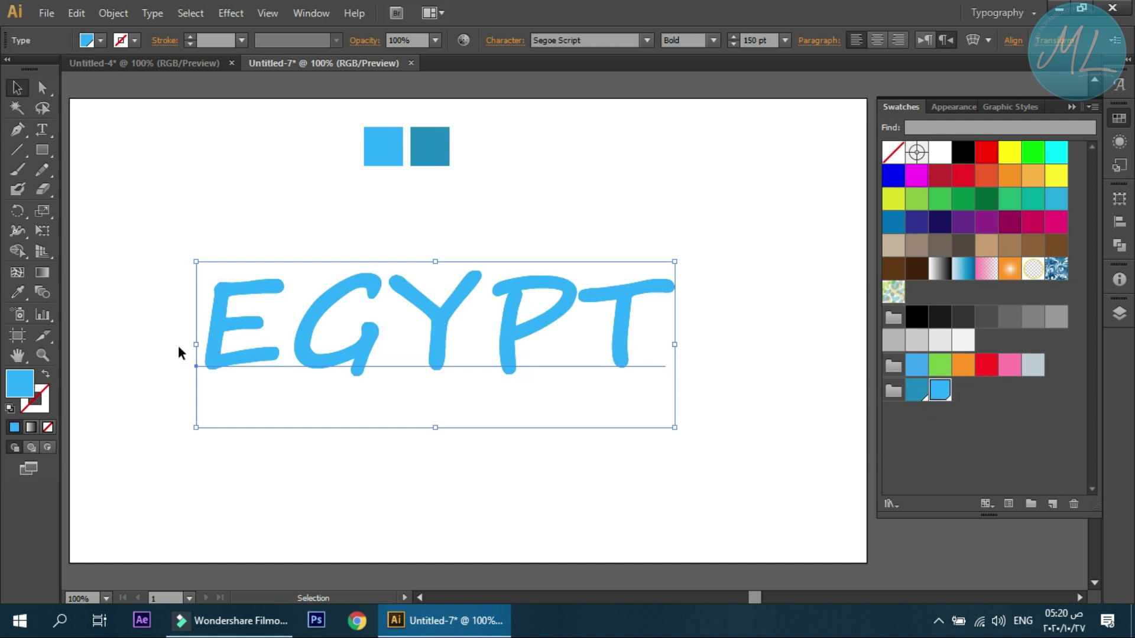
{"action": "key", "text": "Left"}
{"action": "key", "text": "Left"}
{"action": "key", "text": "Left"}
{"action": "key", "text": "Left"}
{"action": "key", "text": "Left"}
{"action": "key", "text": "Left"}
{"action": "key", "text": "Left"}
{"action": "key", "text": "Left"}
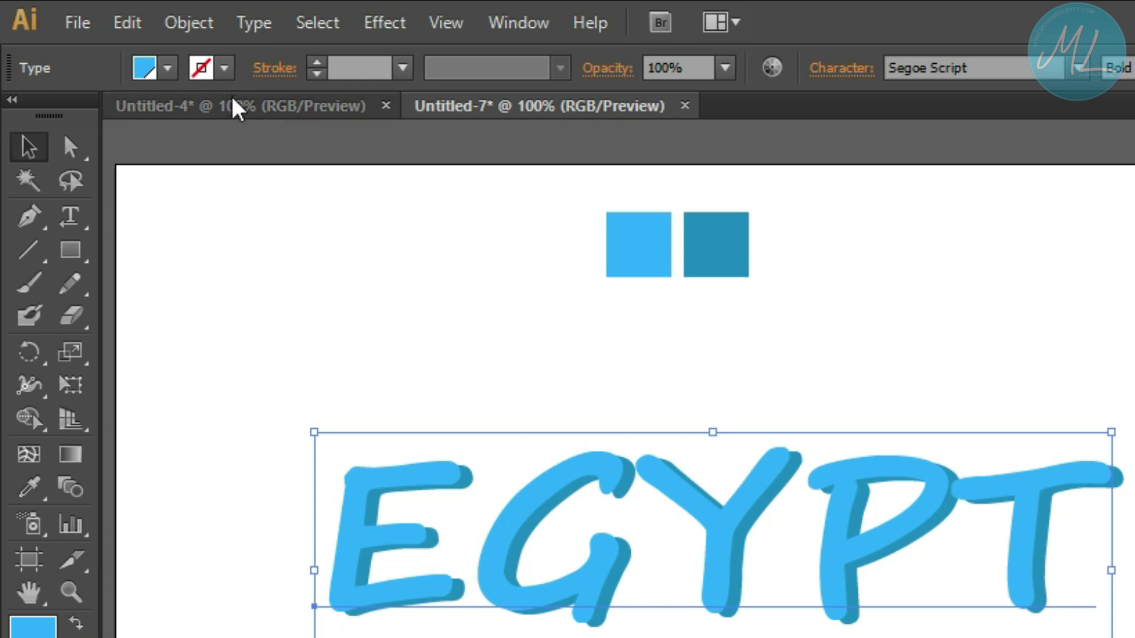
Step: Give the light-blue EGYPT a white 2 pt stroke
{"action": "left_click", "coordinate": [224, 68]}
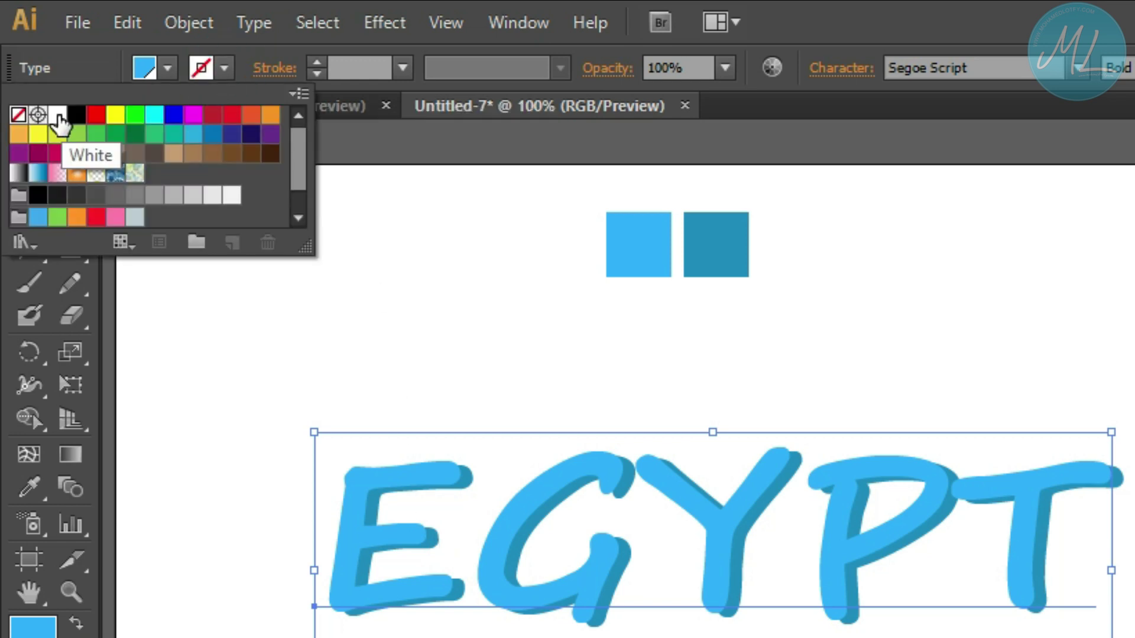
{"action": "left_click", "coordinate": [58, 117]}
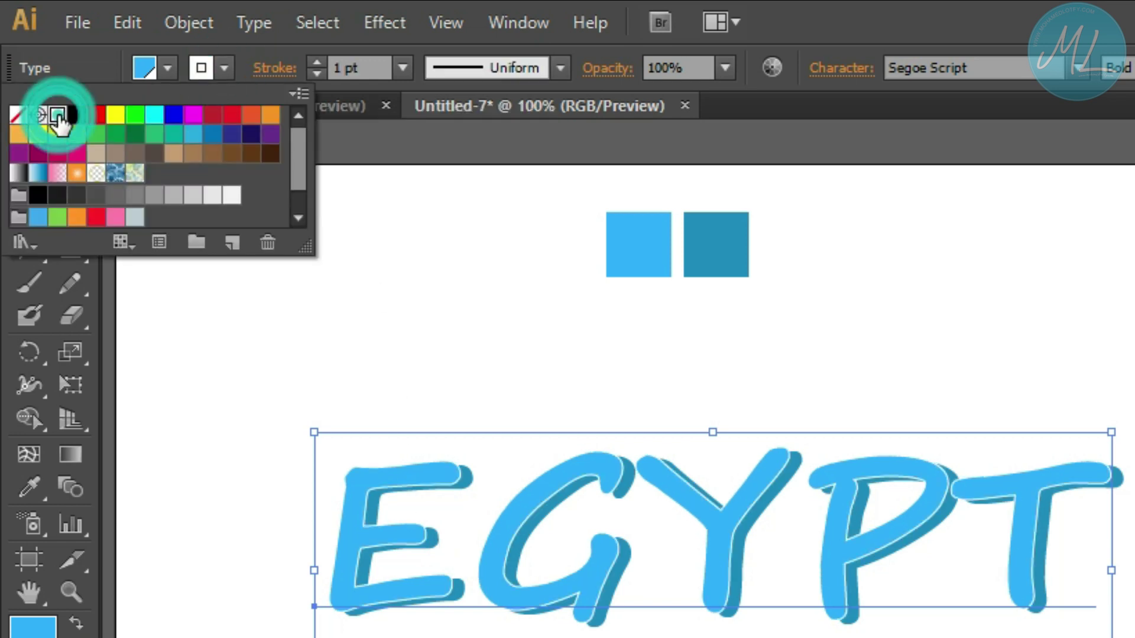
{"action": "left_click", "coordinate": [313, 61]}
{"action": "left_click", "coordinate": [314, 61]}
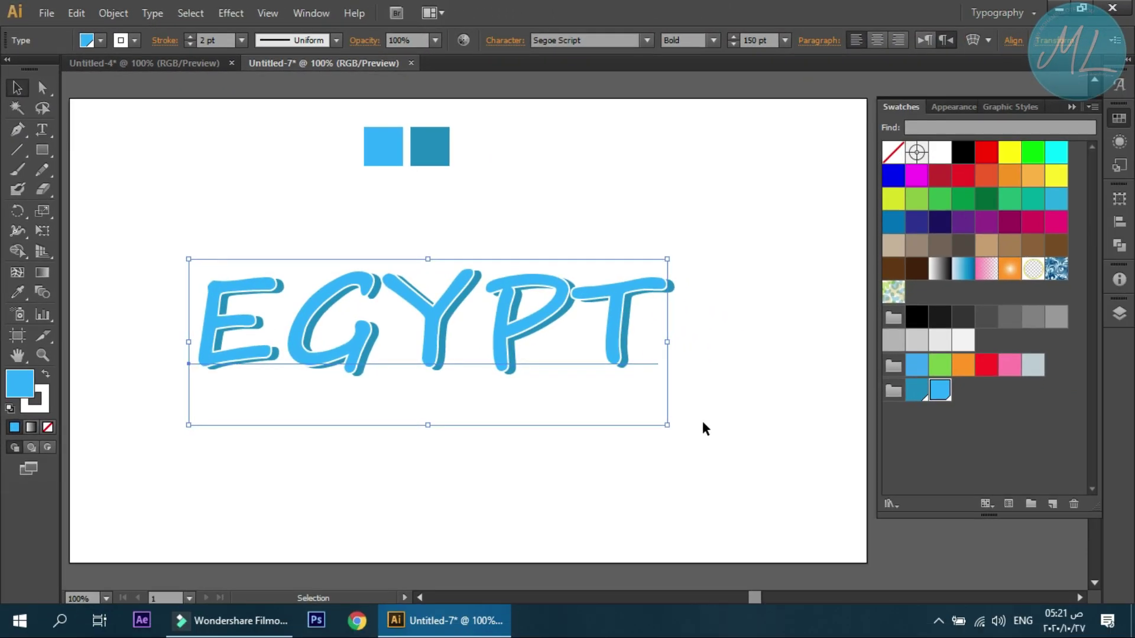
Step: Select both EGYPT copies and scale them up together
{"action": "left_click", "coordinate": [705, 429]}
{"action": "left_click_drag", "start_coordinate": [689, 464], "coordinate": [532, 264]}
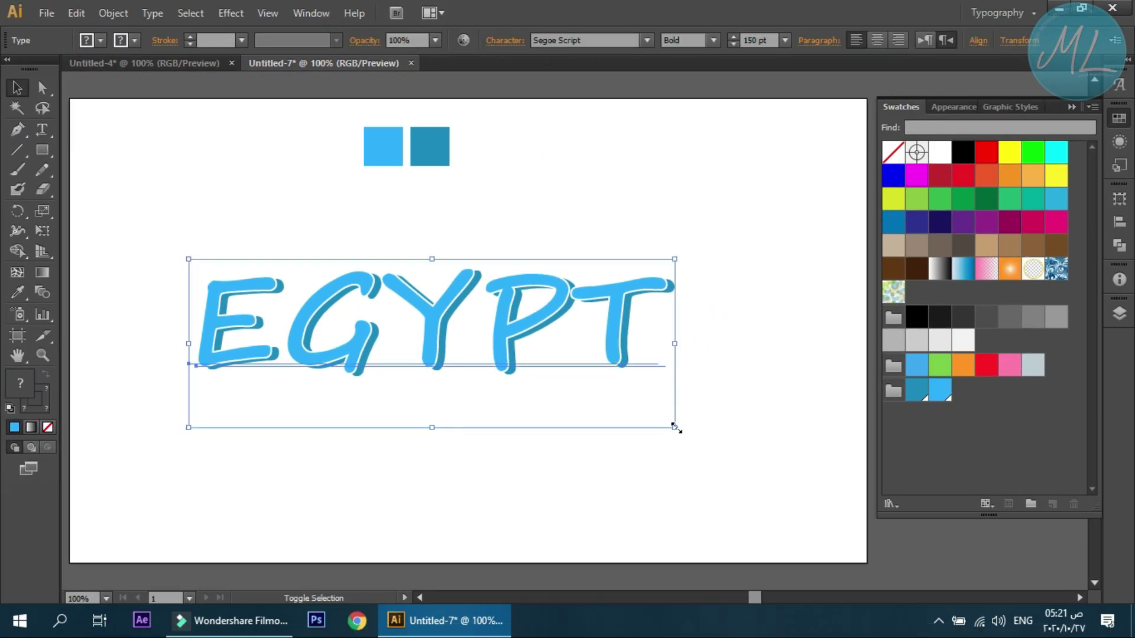
{"action": "left_click_drag", "start_coordinate": [675, 428], "coordinate": [763, 473]}
{"action": "left_click", "coordinate": [697, 512]}
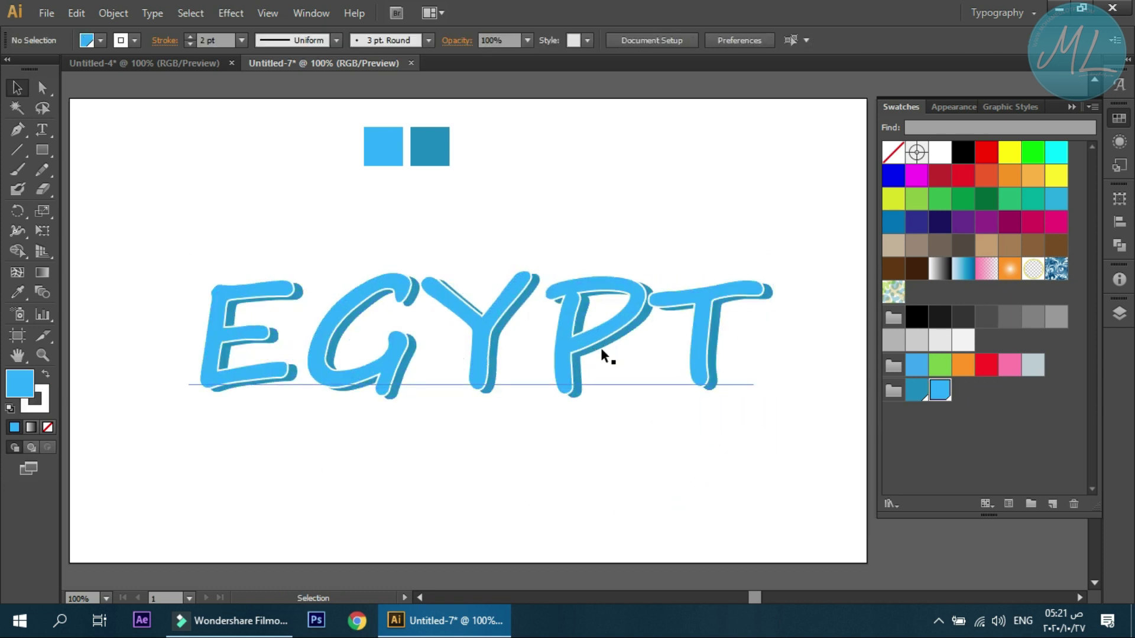
{"action": "left_click", "coordinate": [505, 443]}
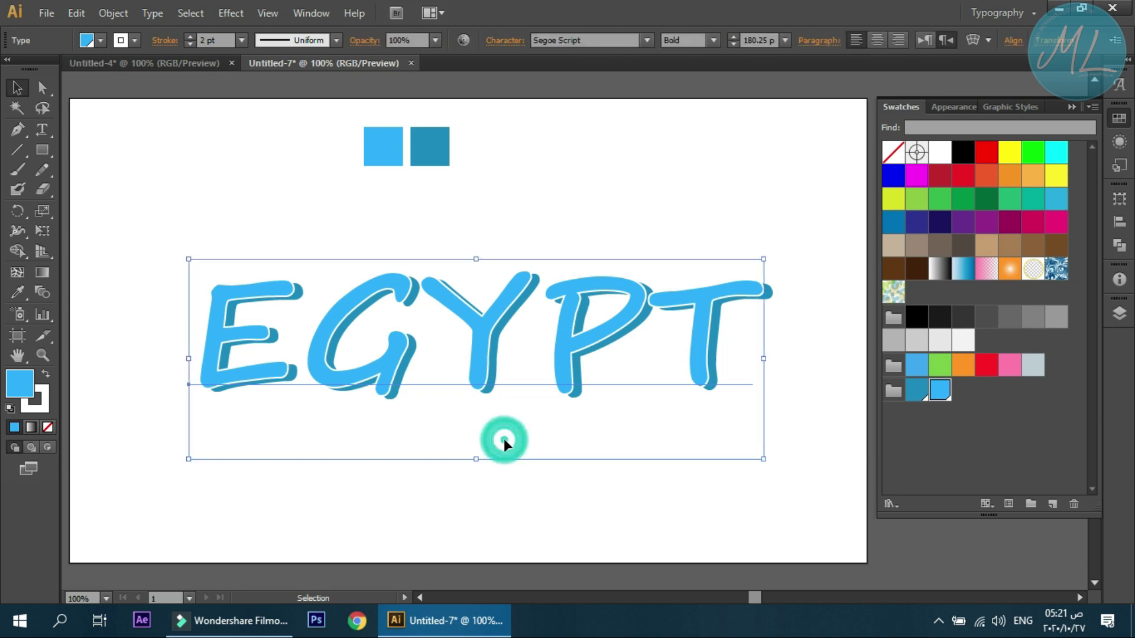
{"action": "left_click", "coordinate": [413, 506]}
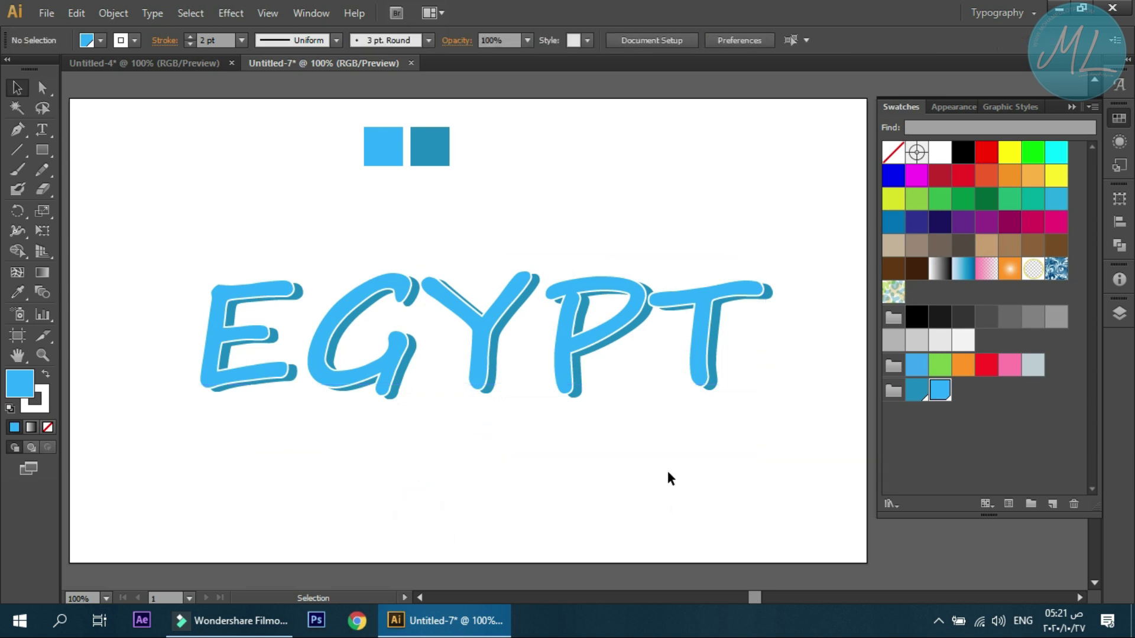